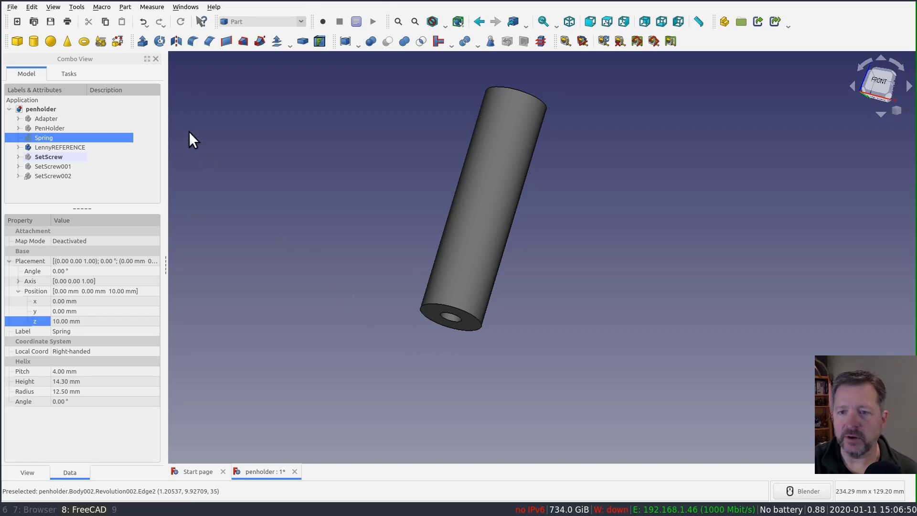
Unhide the Adapter body so it shows as a housing around the pen.
left_click(68, 120)
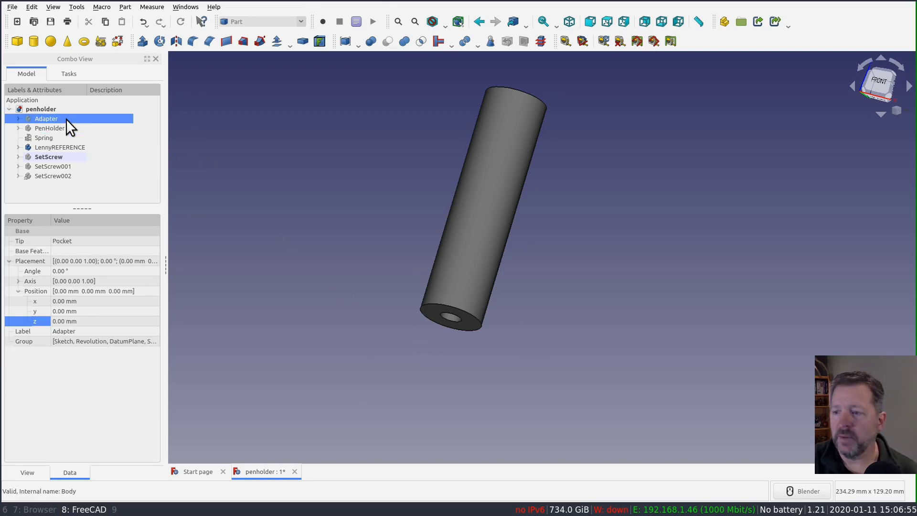
key("space")
left_click(690, 181)
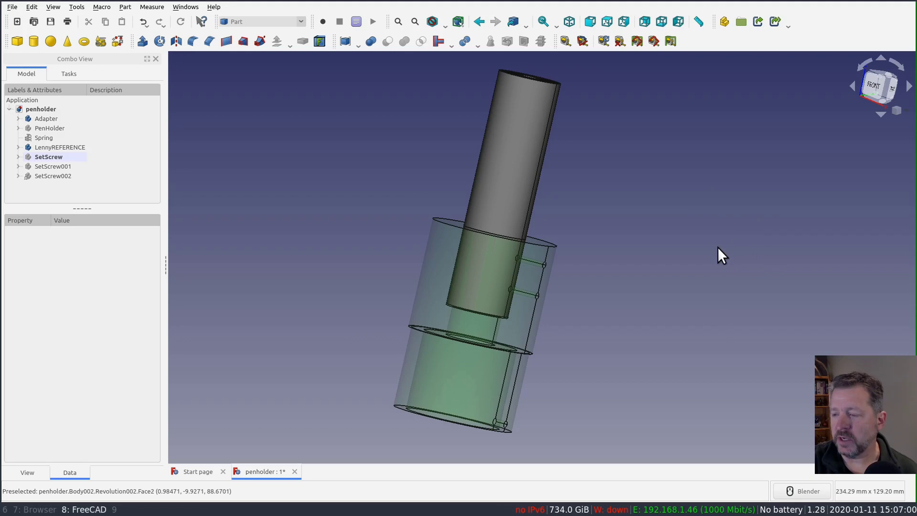
middle_click_drag(718, 247, 742, 245)
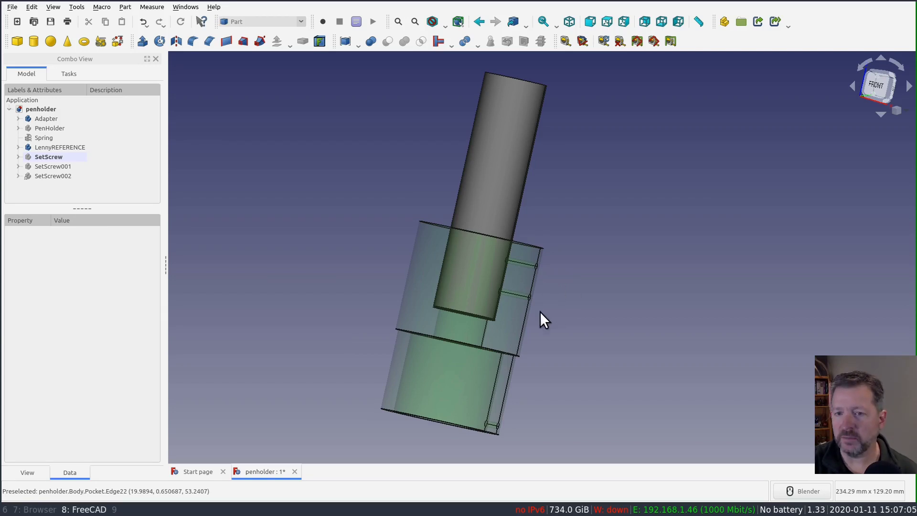
Select the Spring and orbit toward the underside to see its helix inside the Adapter.
left_click(44, 137)
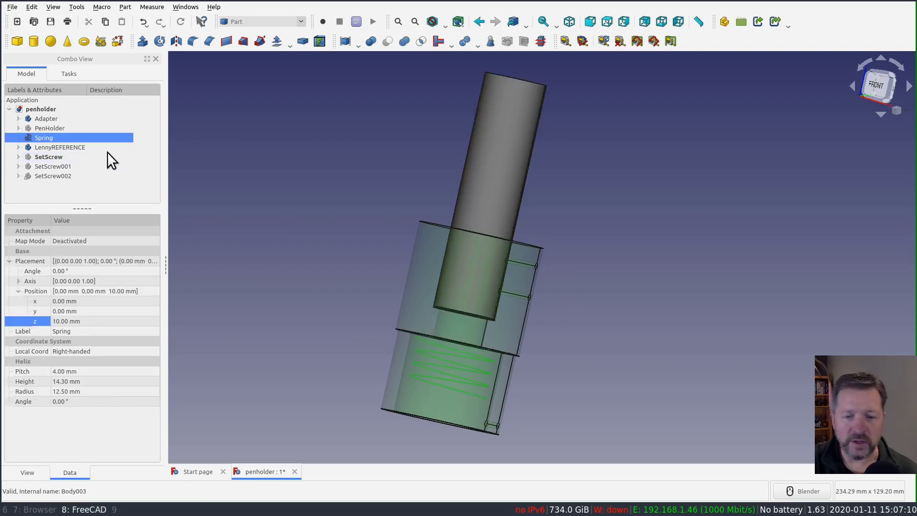
mouse_move(312, 272)
middle_mouse_down()
mouse_move(565, 326)
mouse_move(541, 382)
mouse_move(549, 438)
middle_mouse_up()
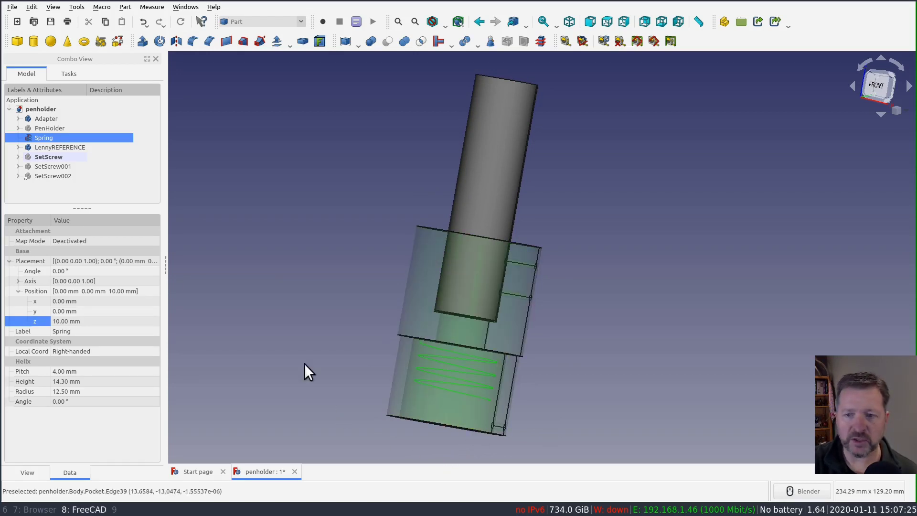
left_click(320, 178)
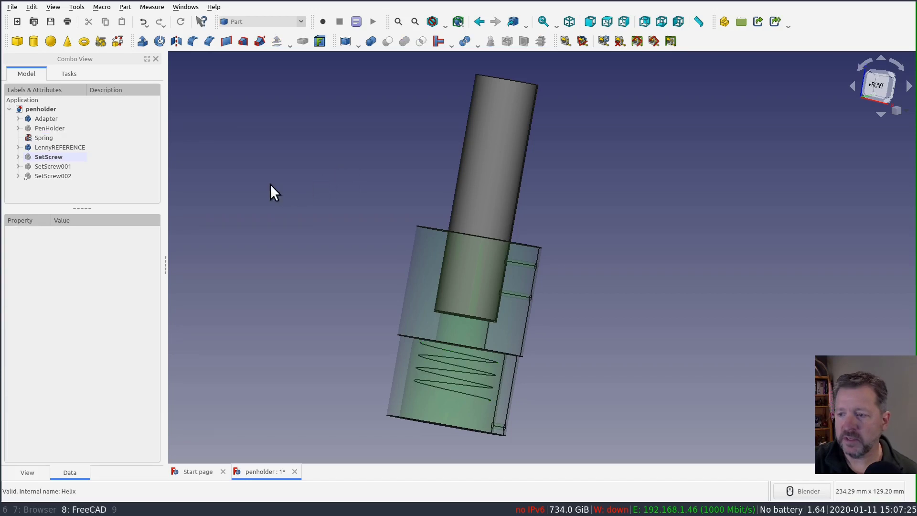
Unhide the yellow PenHolder body and orbit around it to view the set screws.
left_click(58, 131)
key("space")
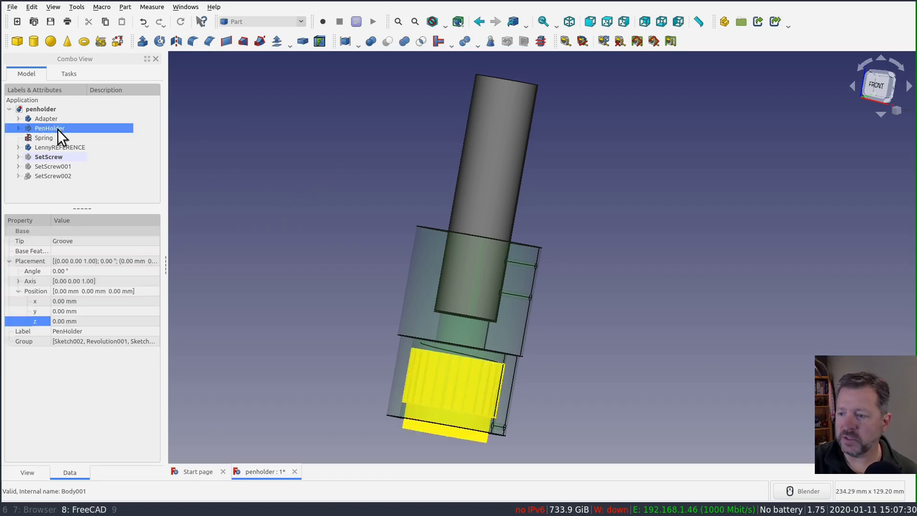
left_click(658, 292)
middle_click_drag(658, 291, 539, 423)
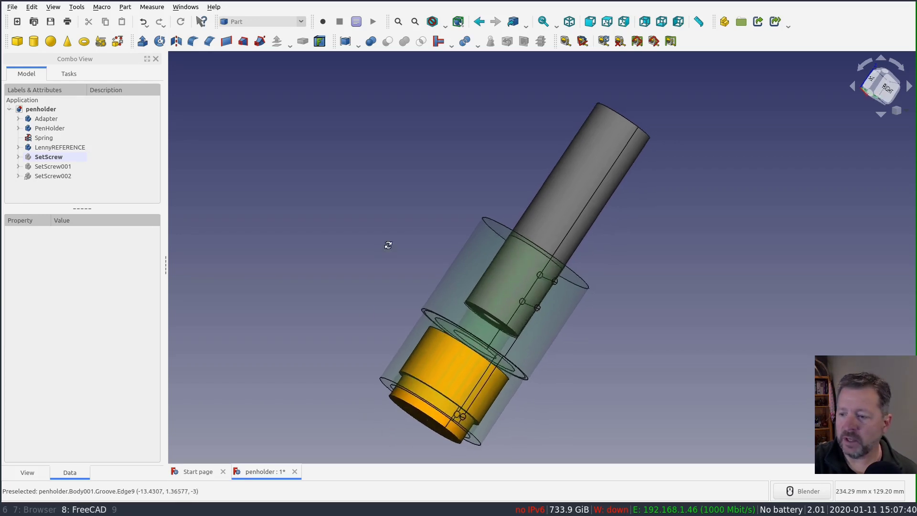
mouse_move(388, 244)
middle_mouse_down()
mouse_move(526, 279)
mouse_move(479, 351)
middle_mouse_up()
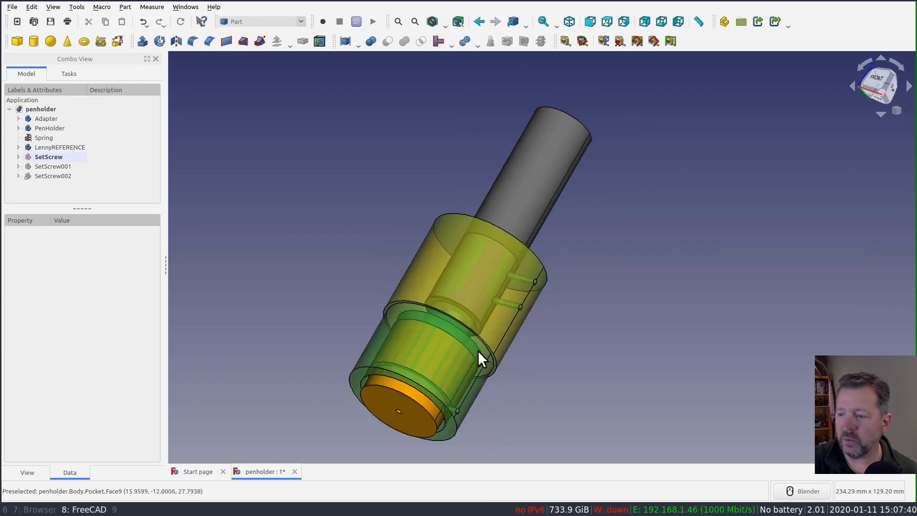
scroll(493, 420, "up", 3)
scroll(445, 456, "up", 3)
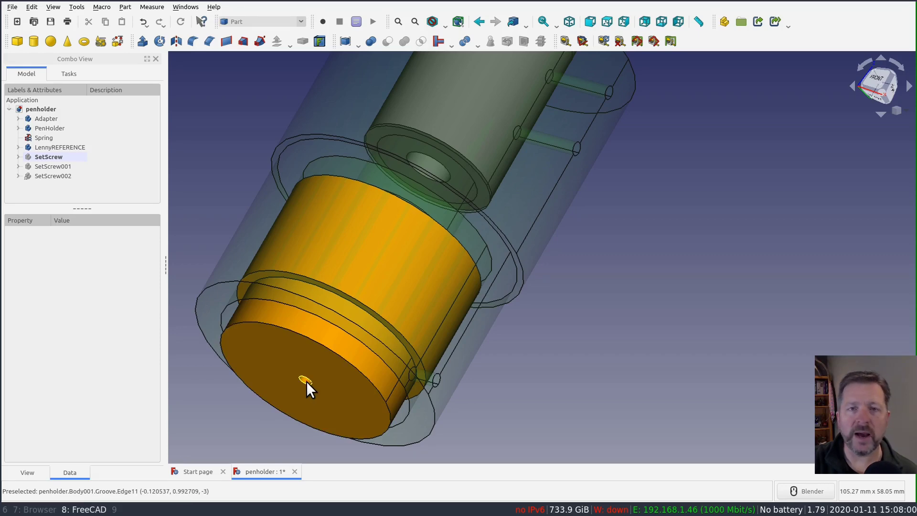
middle_click_drag(709, 369, 691, 391)
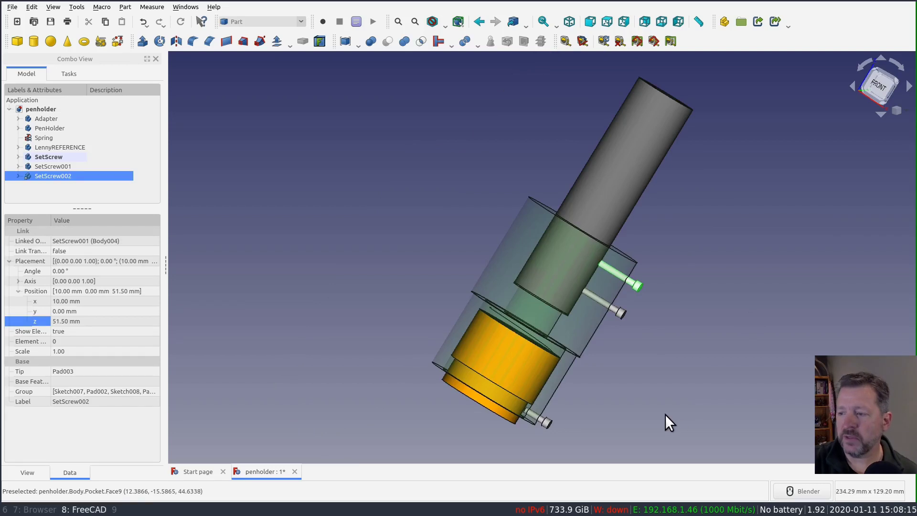
middle_click_drag(667, 422, 629, 403)
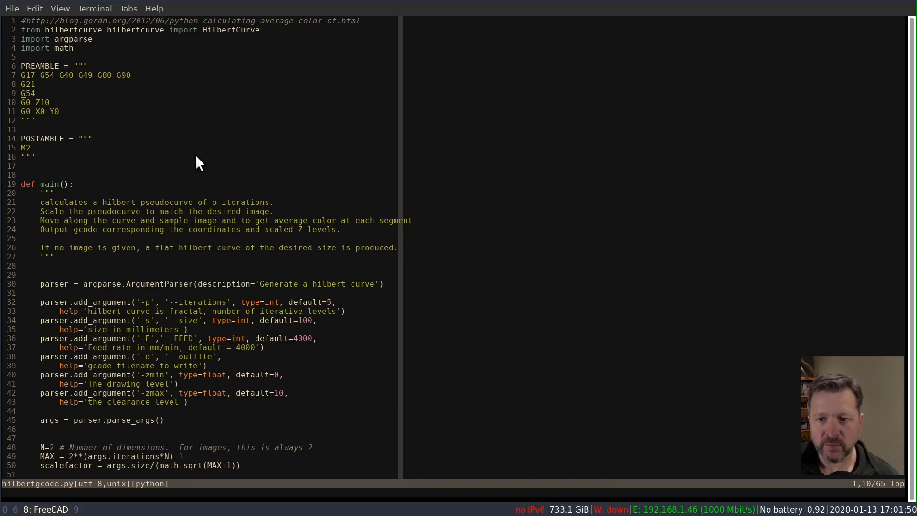
scroll(196, 153, "down", 5)
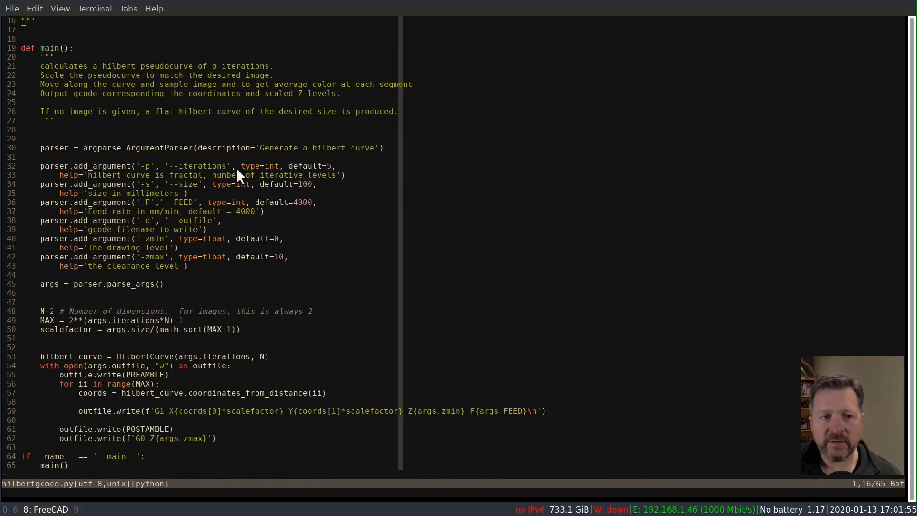
scroll(321, 211, "down", 2)
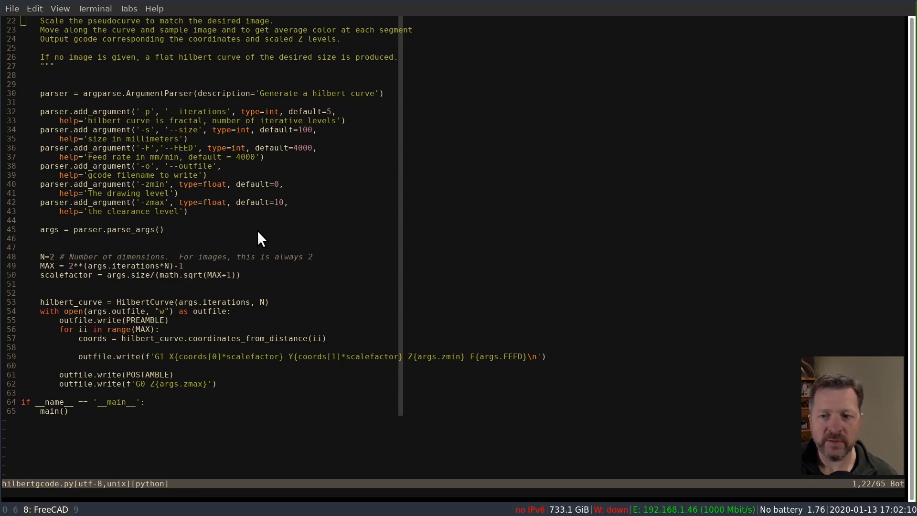
scroll(257, 230, "down", 2)
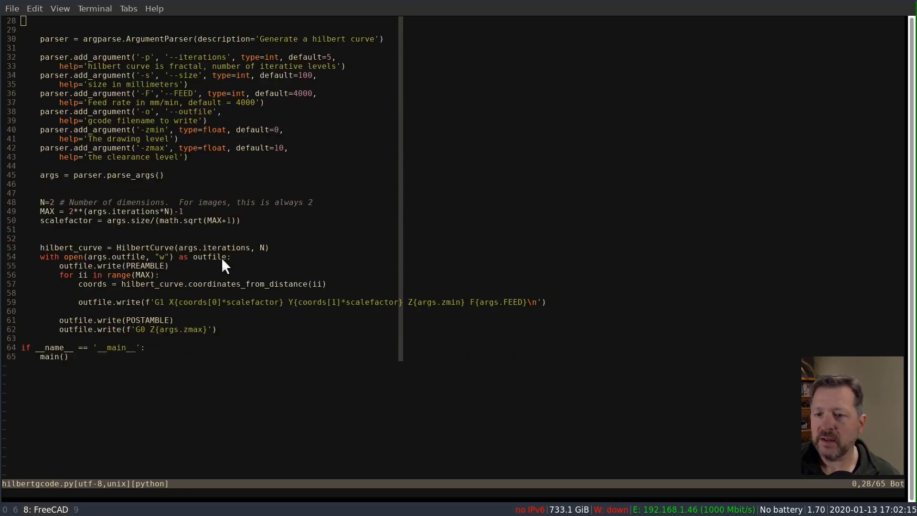
scroll(257, 239, "up", 5)
scroll(263, 238, "up", 5)
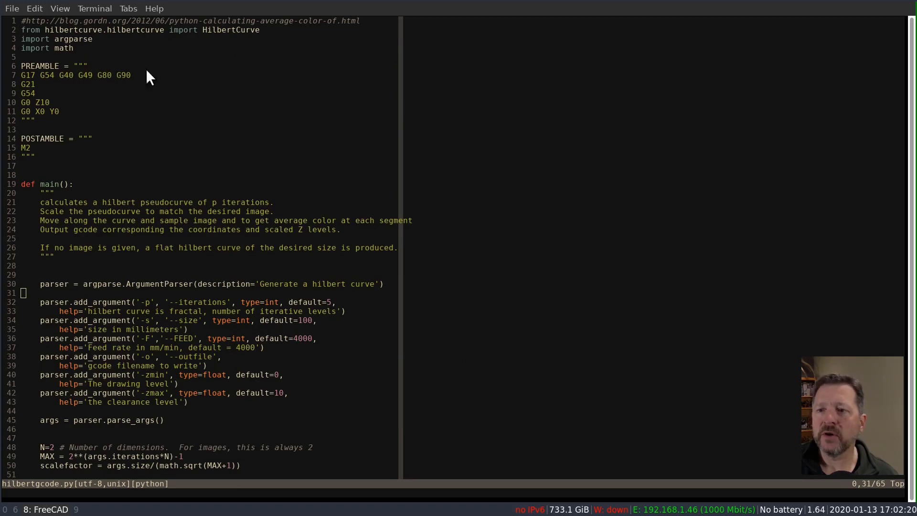
scroll(302, 161, "down", 5)
scroll(302, 161, "down", 4)
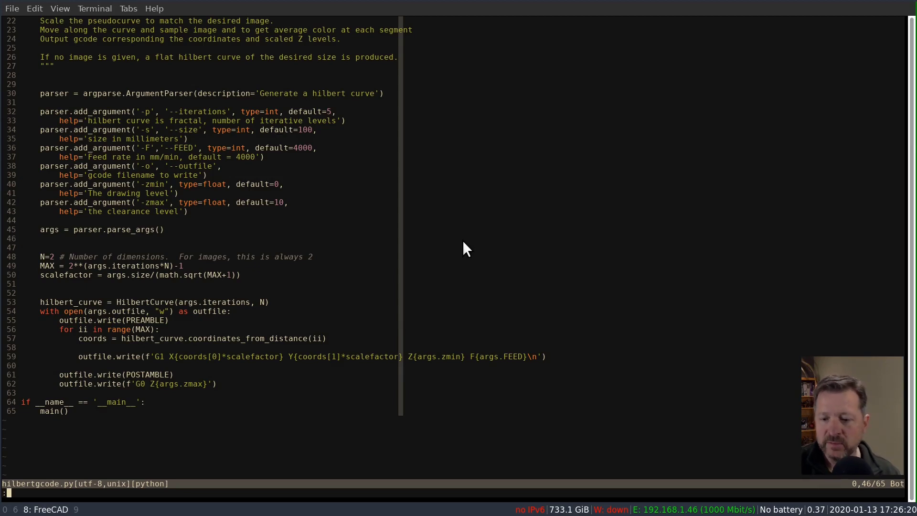
type("wq")
Save hilbertgcode.py and exit Neovim with :wq.
key("Return")
Rerun the help command, then generate test.ngc with -p6 -s100 -zmin 0 -zmax 10.
key("Up")
key("Up")
key("Return")
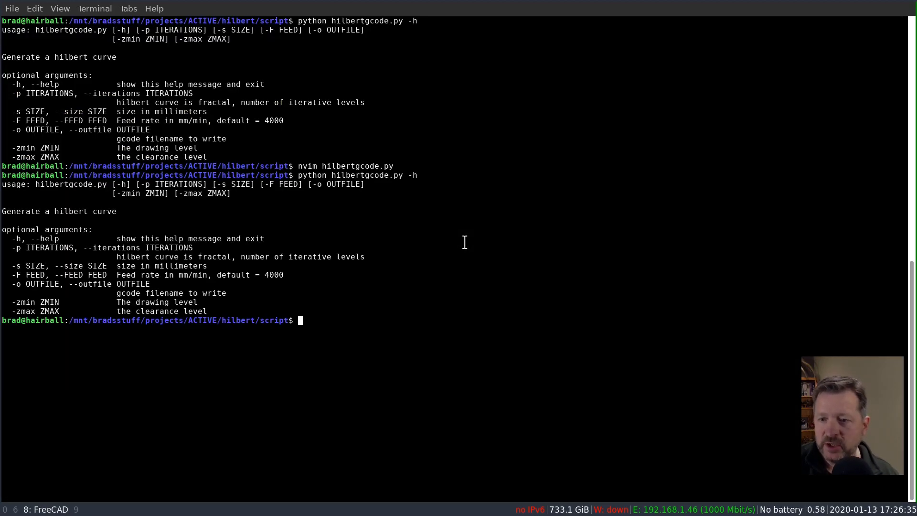
key("Up")
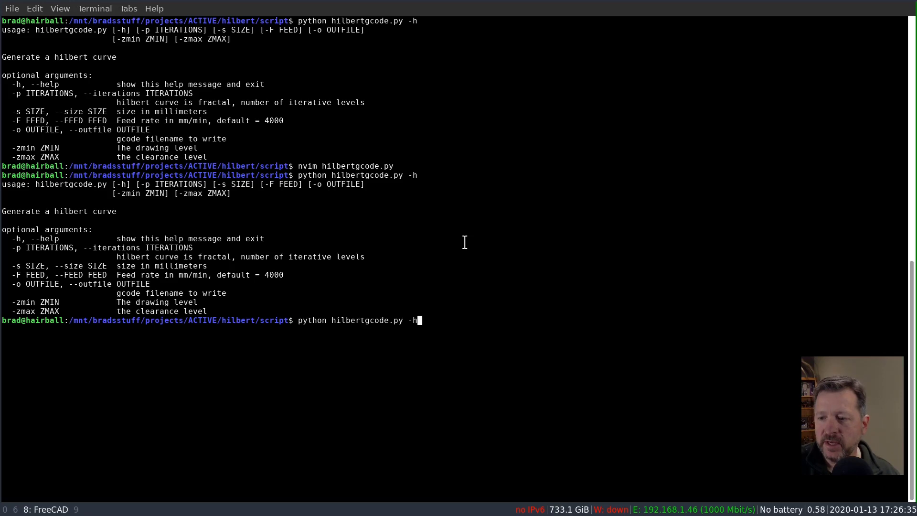
key("Up")
key("Up")
key("Up")
key("Up")
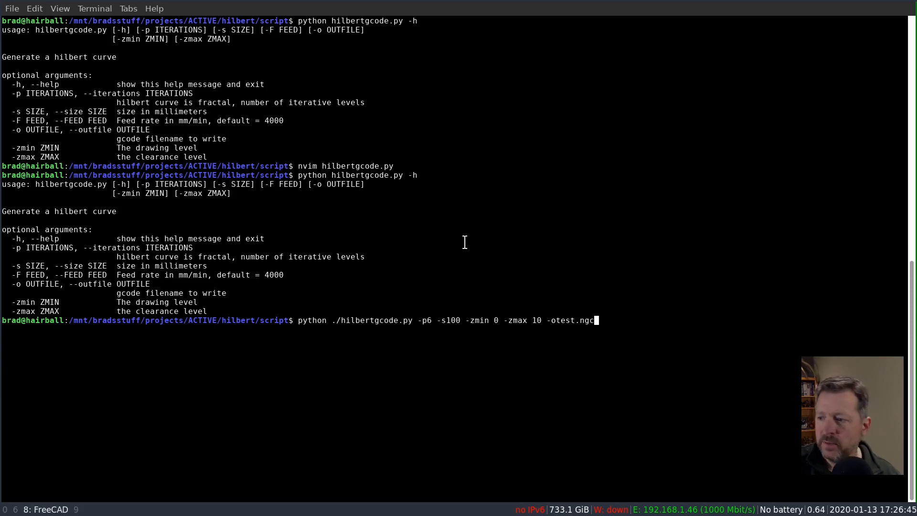
key("Return")
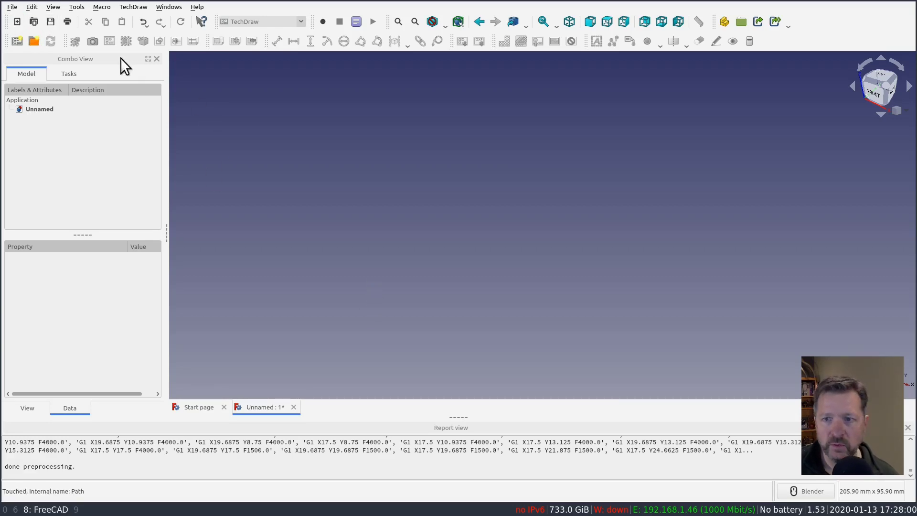
Import test.ngc with the example_pre preprocessor and orbit to view the Hilbert toolpath.
left_click(12, 7)
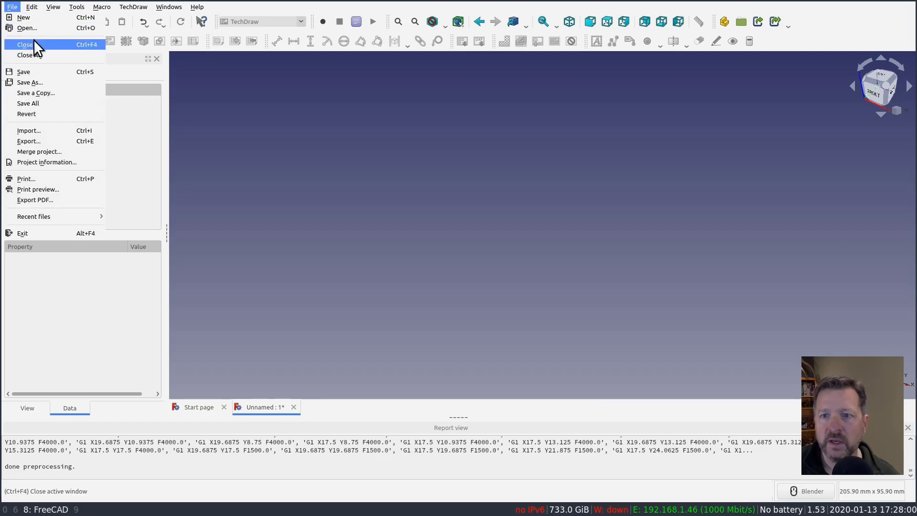
left_click(28, 131)
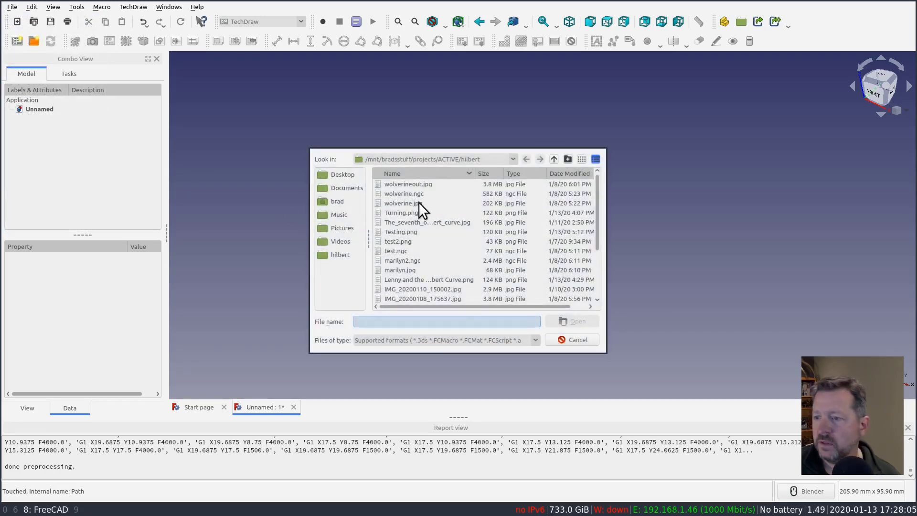
left_click(407, 250)
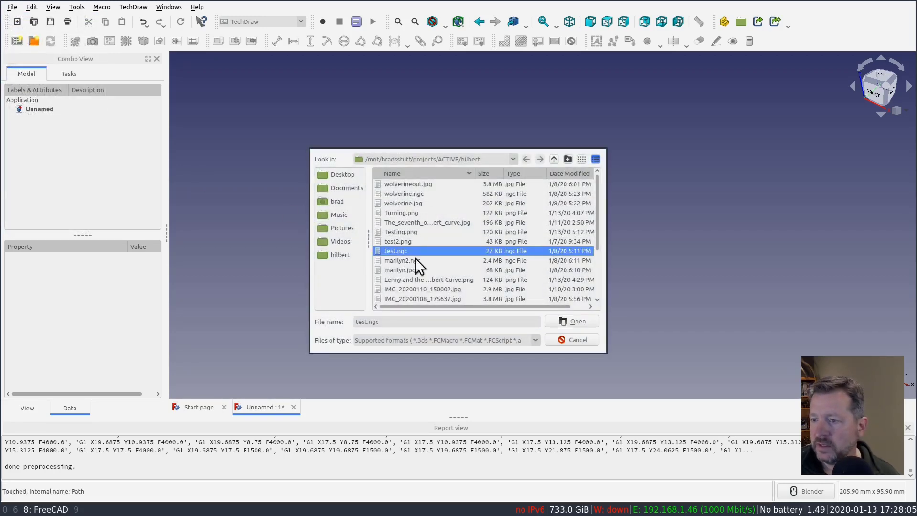
left_click(576, 322)
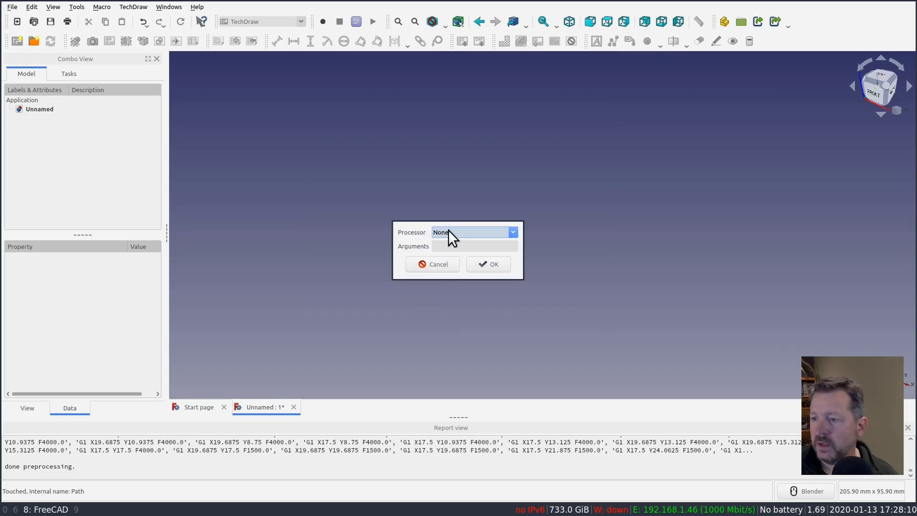
left_click(477, 233)
left_click(467, 252)
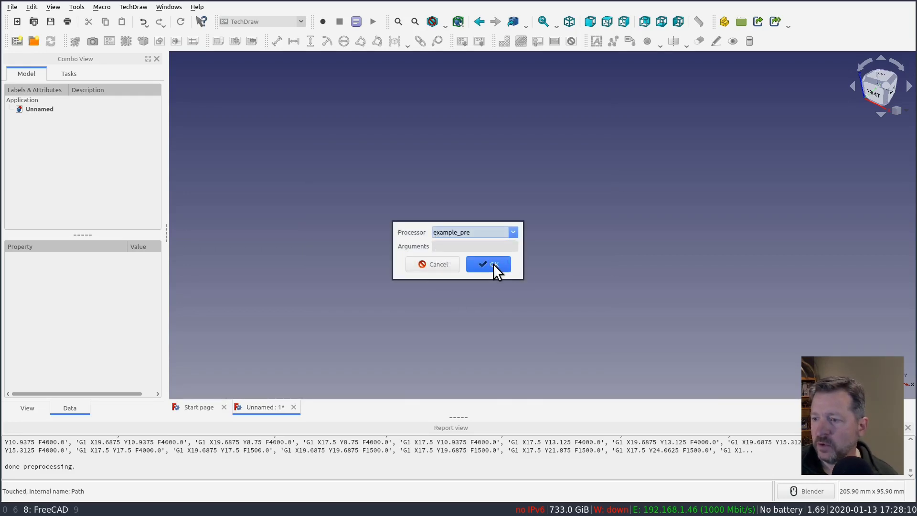
left_click(488, 264)
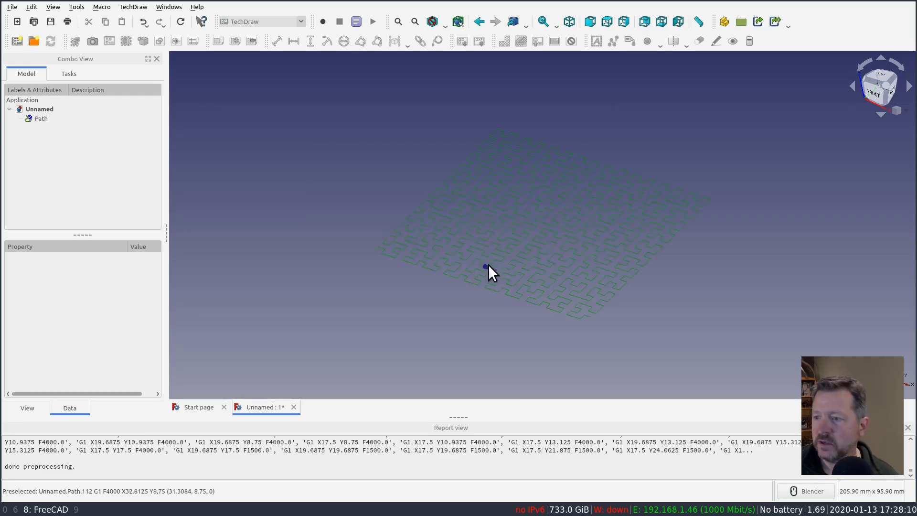
middle_click_drag(617, 266, 659, 287)
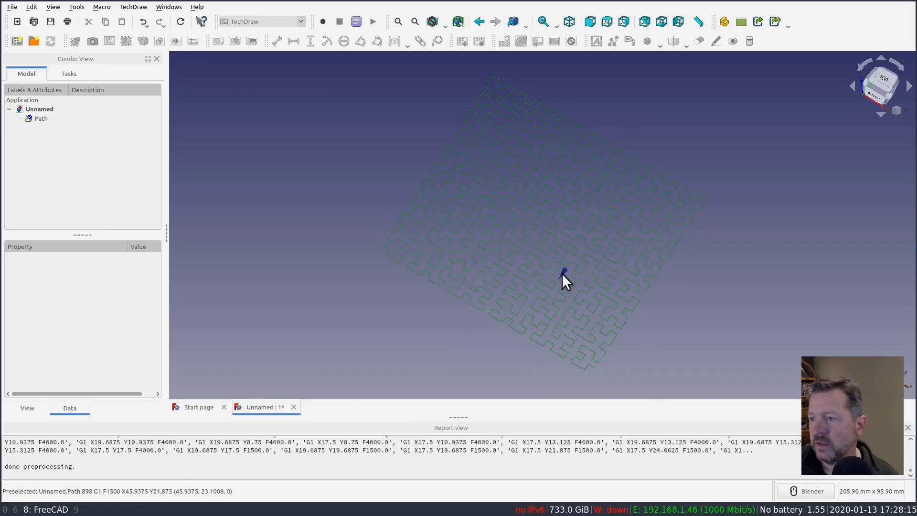
scroll(452, 239, "up", 3)
scroll(452, 241, "down", 3)
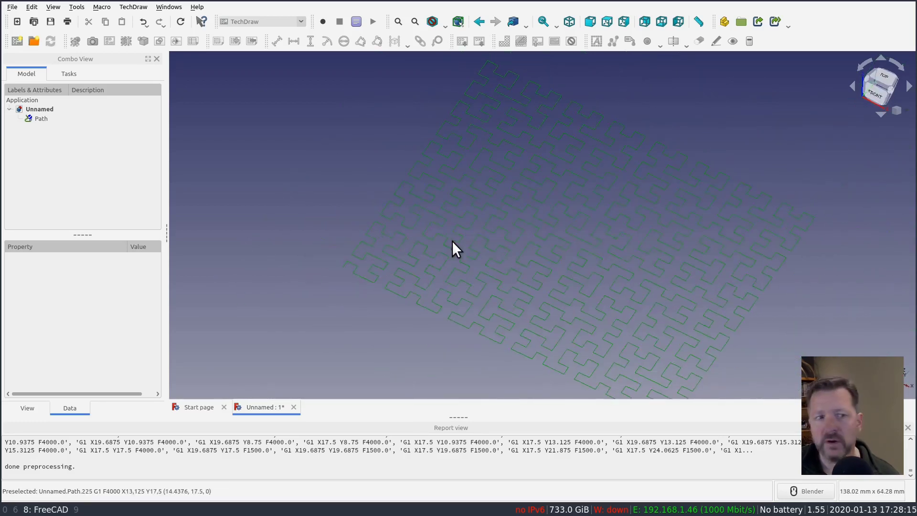
mouse_move(522, 248)
middle_mouse_down()
mouse_move(533, 224)
mouse_move(574, 241)
mouse_move(410, 189)
mouse_move(401, 233)
mouse_move(556, 229)
mouse_move(545, 207)
mouse_move(488, 191)
mouse_move(479, 201)
middle_mouse_up()
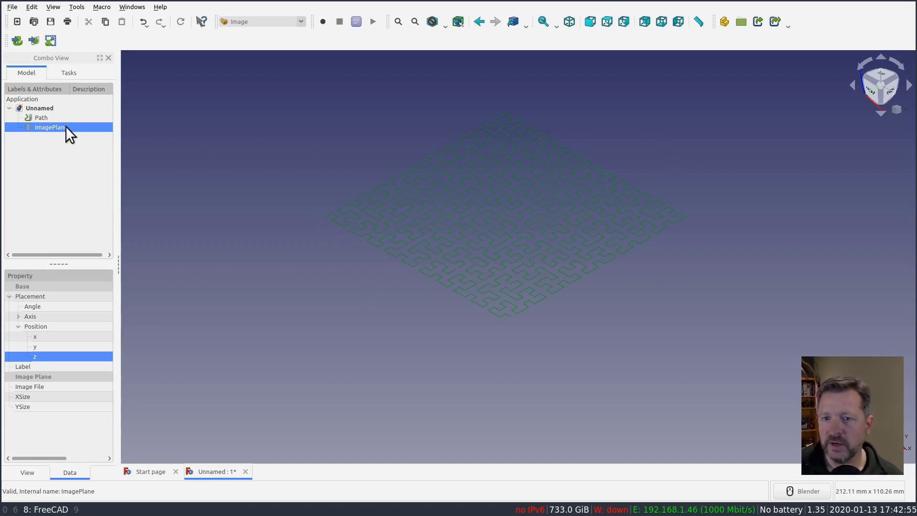
Show the ImagePlane under the toolpath in Top view, then switch to the script window.
key("space")
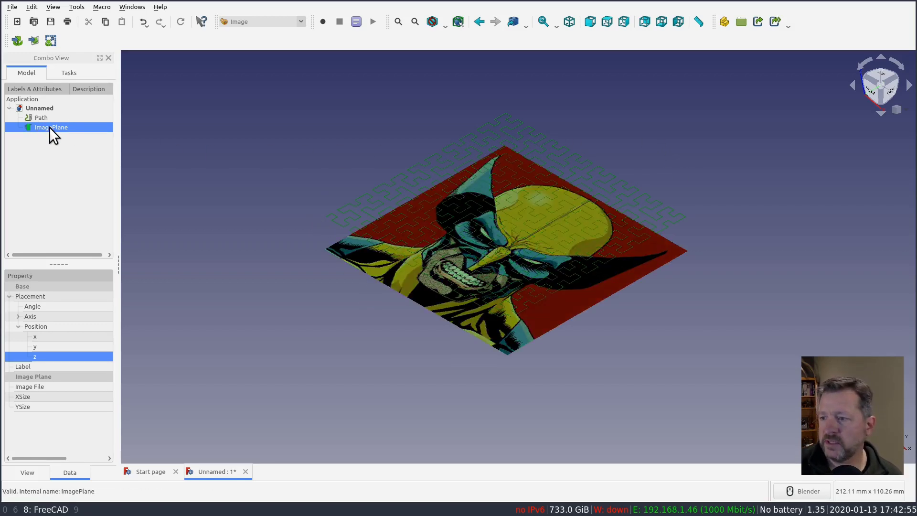
left_click(606, 22)
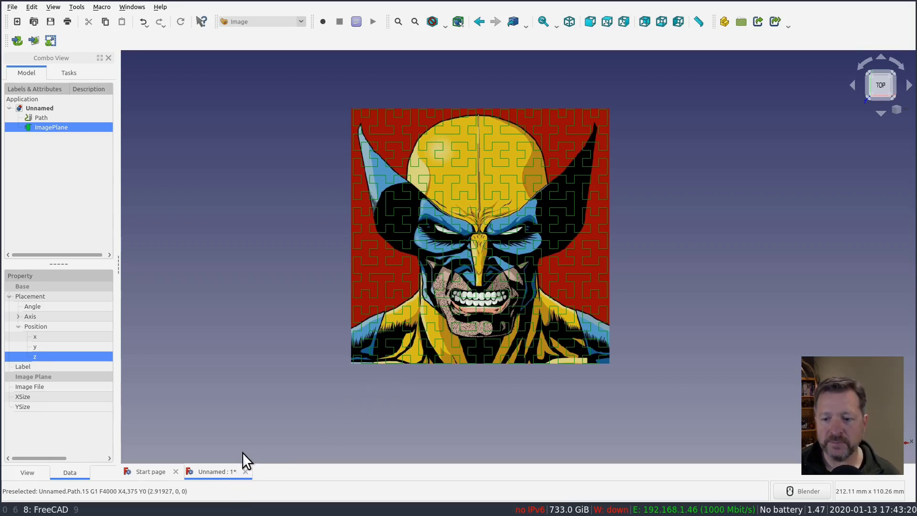
key("alt+Tab")
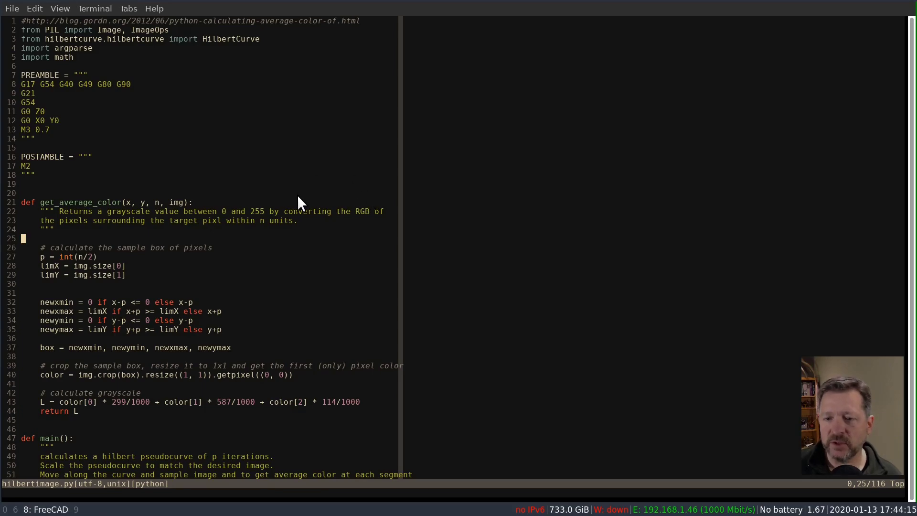
scroll(297, 196, "down", 3)
scroll(296, 195, "down", 3)
scroll(297, 195, "down", 3)
scroll(297, 195, "down", 3)
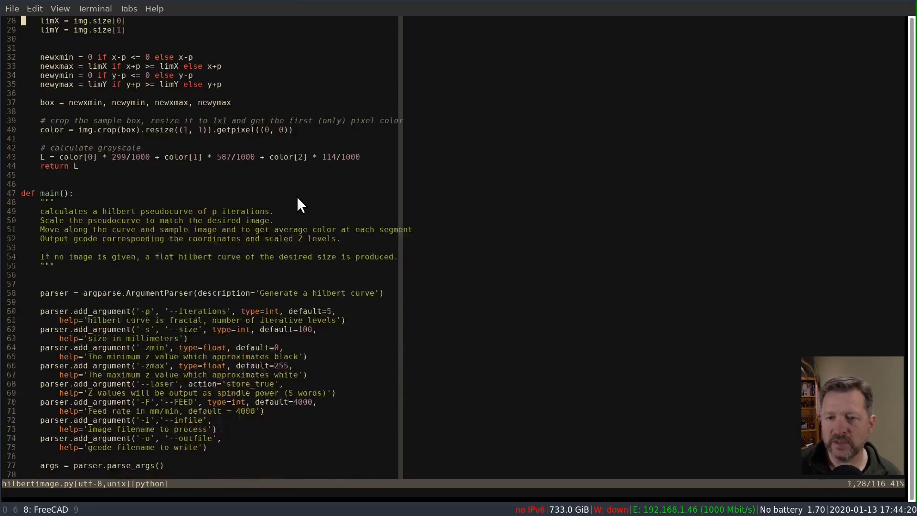
scroll(249, 214, "up", 2)
scroll(186, 132, "up", 1)
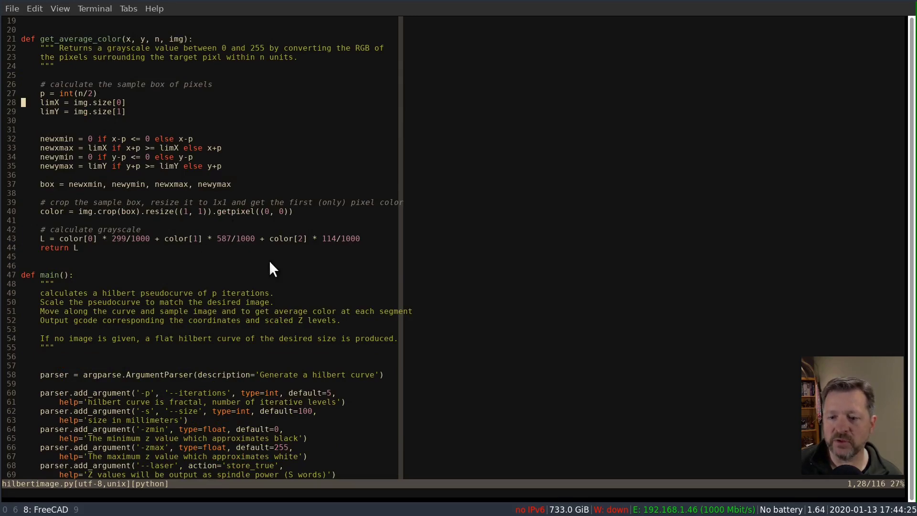
scroll(269, 260, "down", 9)
scroll(281, 260, "down", 8)
scroll(280, 258, "down", 1)
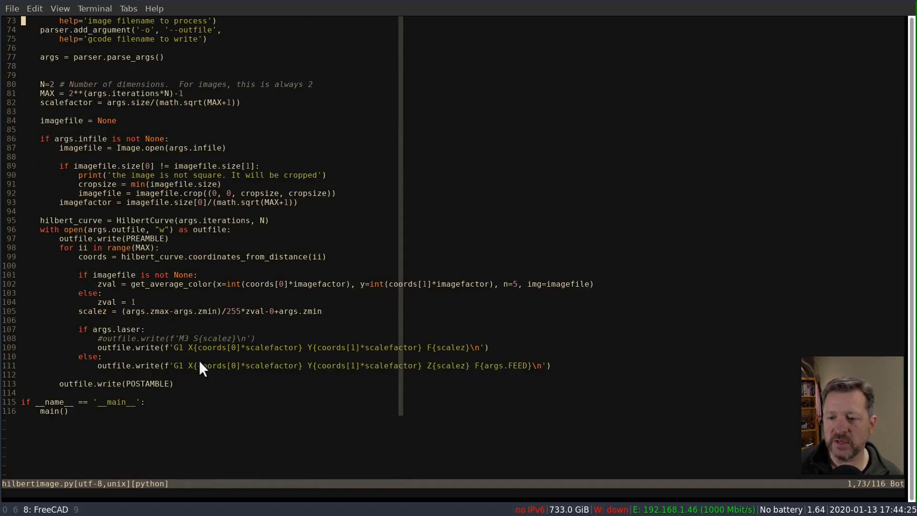